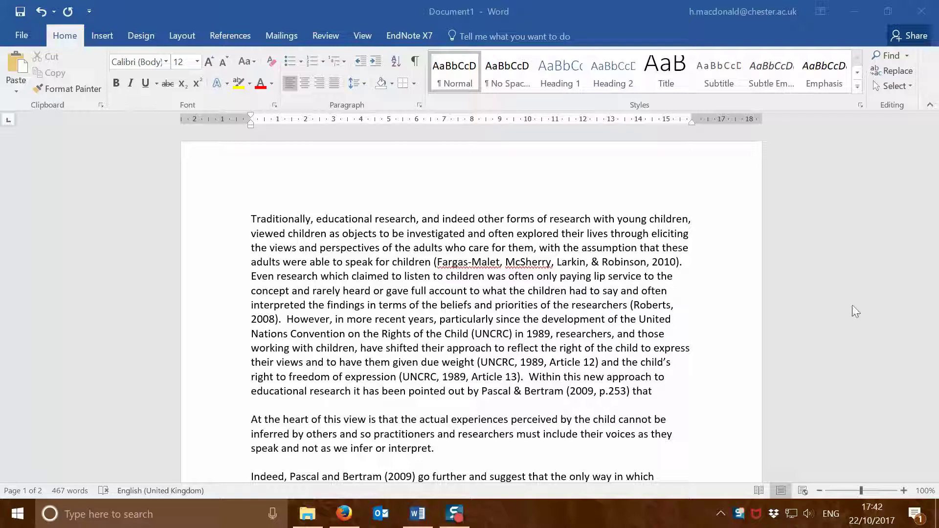
Step: Set the font of the entire document to Arial, size 11
{"action": "left_click", "coordinate": [893, 88]}
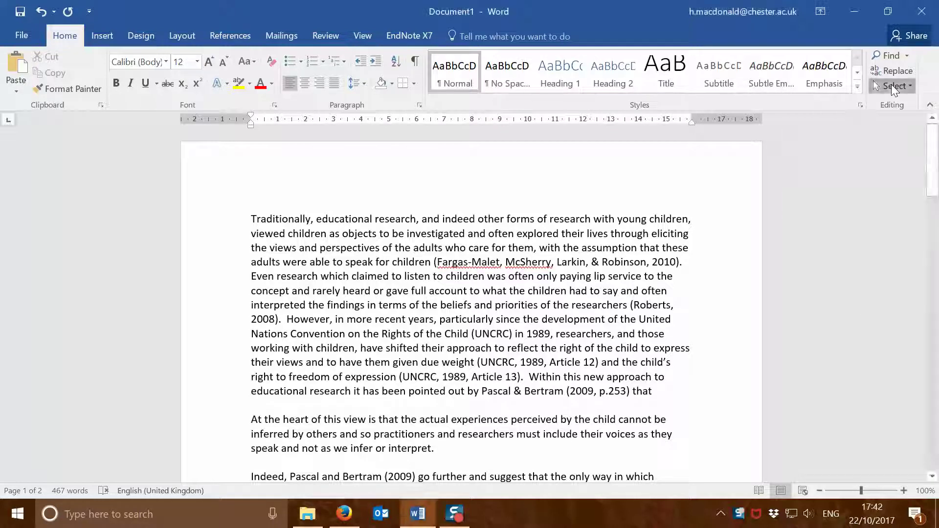
{"action": "left_click", "coordinate": [893, 87]}
{"action": "left_click", "coordinate": [775, 101]}
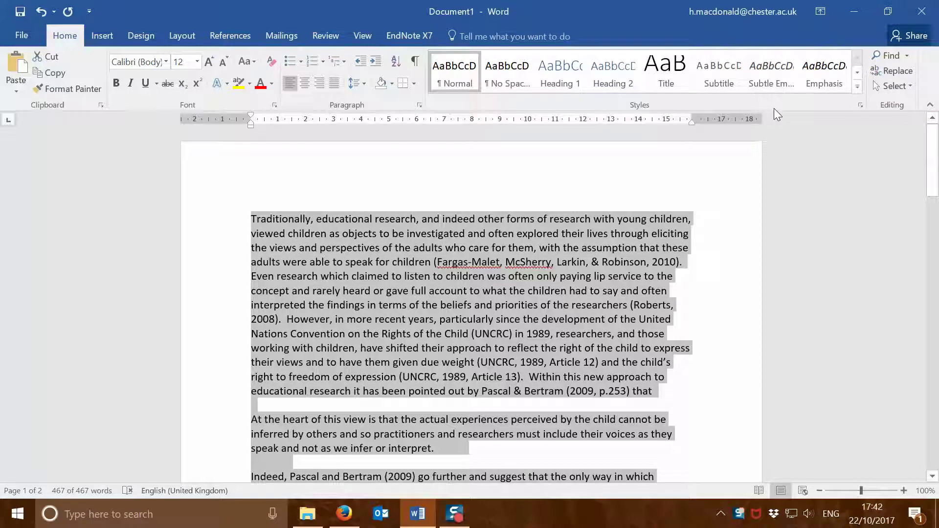
{"action": "left_click", "coordinate": [166, 62]}
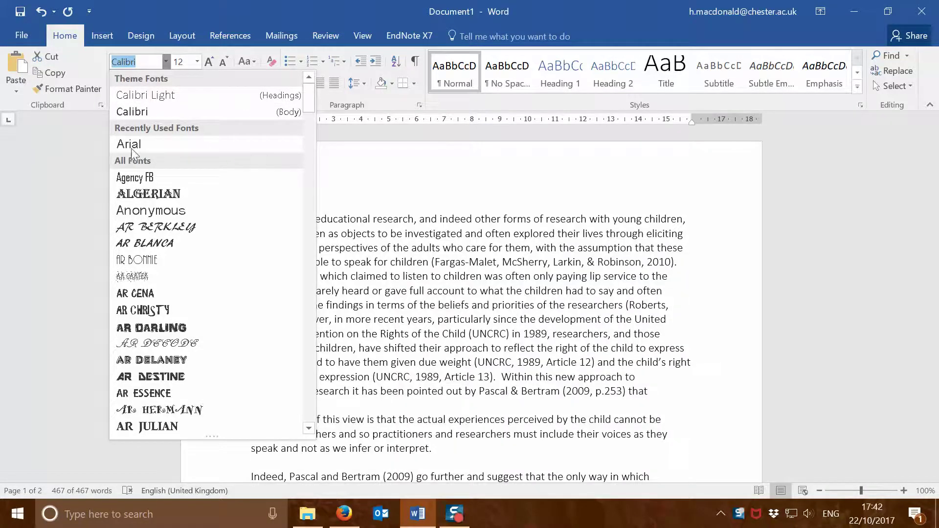
{"action": "left_click", "coordinate": [131, 147]}
{"action": "left_click", "coordinate": [197, 61]}
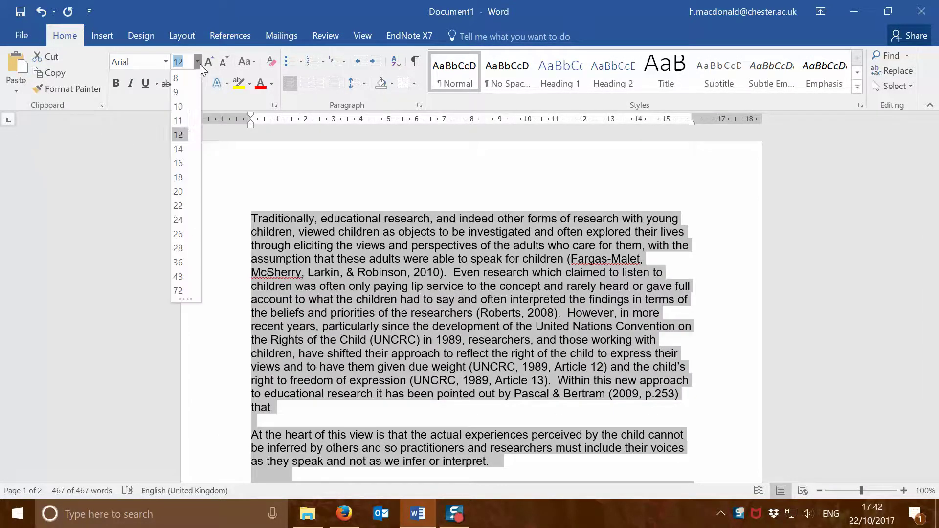
{"action": "left_click", "coordinate": [181, 123]}
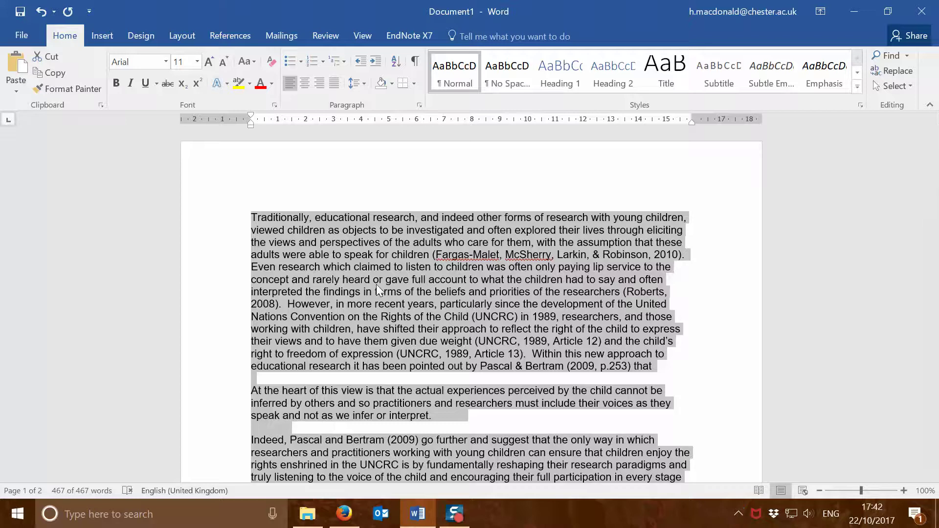
{"action": "left_click", "coordinate": [447, 292]}
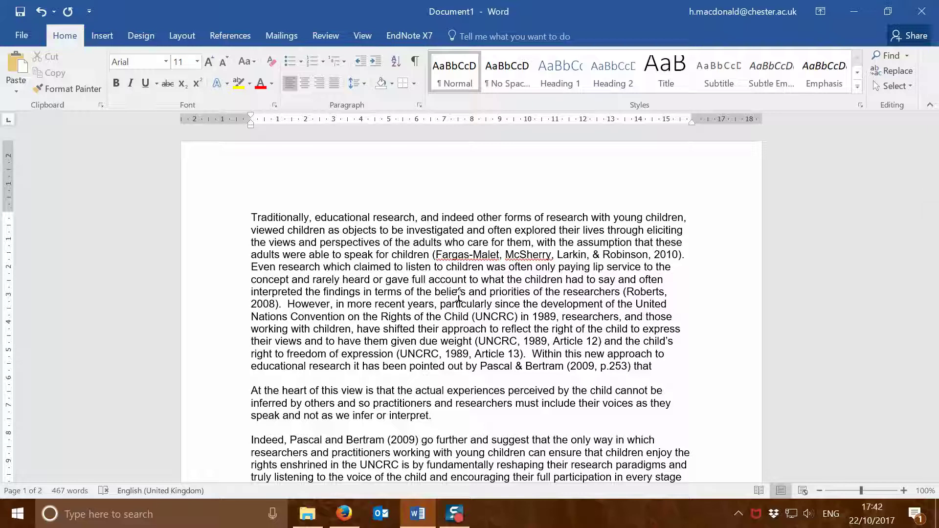
Step: Apply 2.0 line spacing to the entire document and check the result through the text
{"action": "left_click", "coordinate": [902, 88]}
{"action": "left_click", "coordinate": [775, 104]}
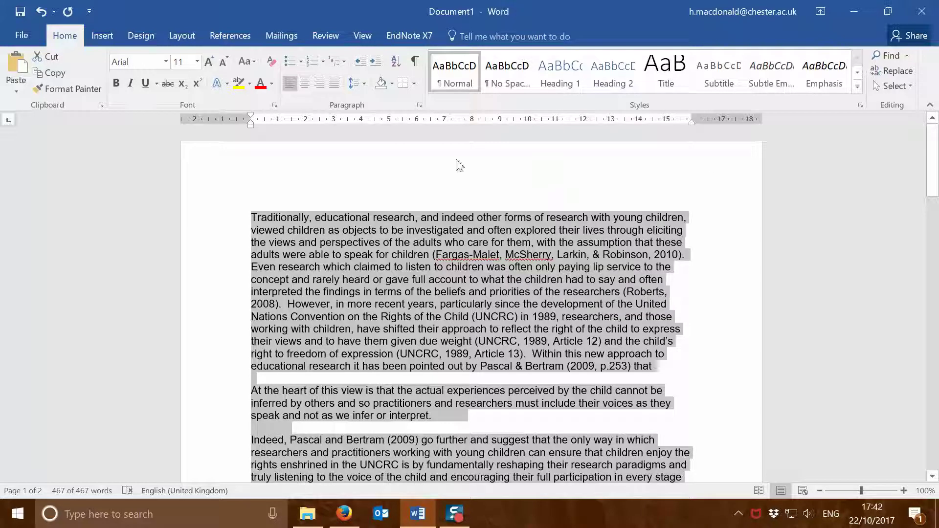
{"action": "left_click", "coordinate": [358, 84]}
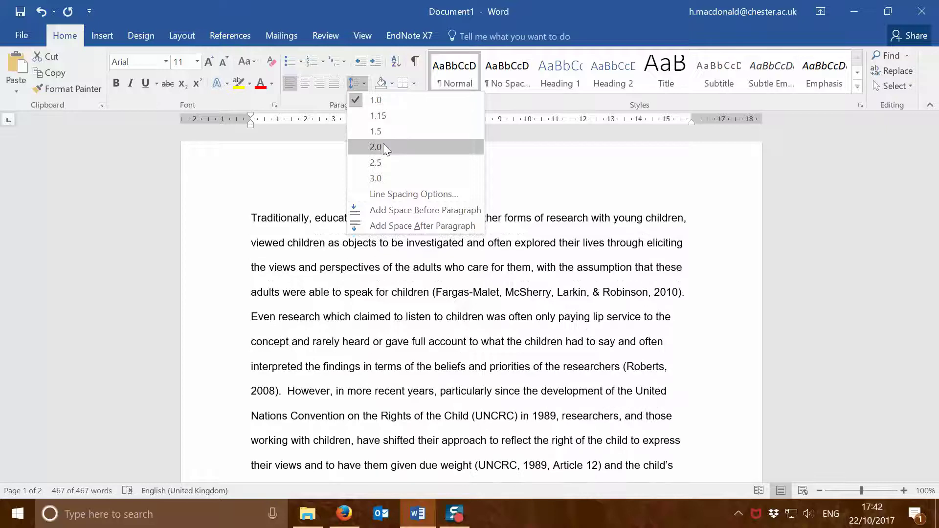
{"action": "left_click", "coordinate": [384, 147]}
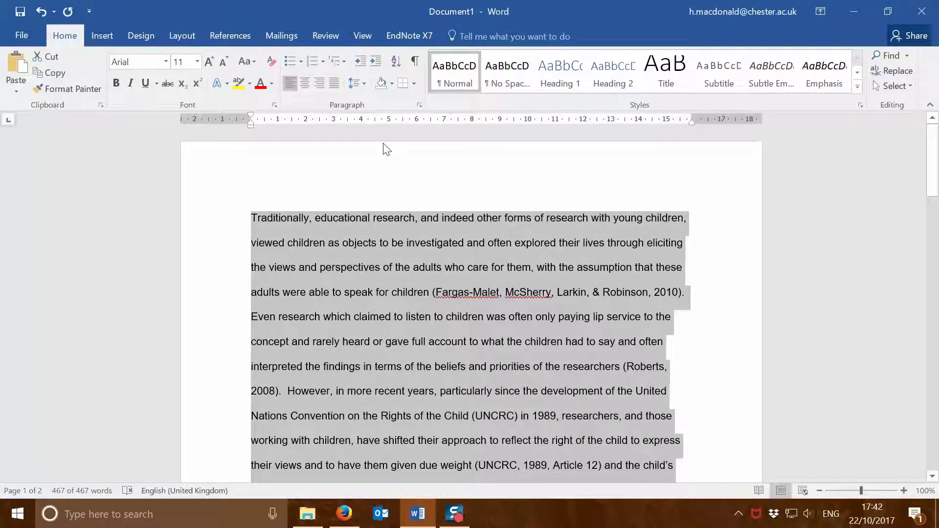
{"action": "scroll", "coordinate": [487, 322], "scroll_direction": "down", "scroll_amount": 3}
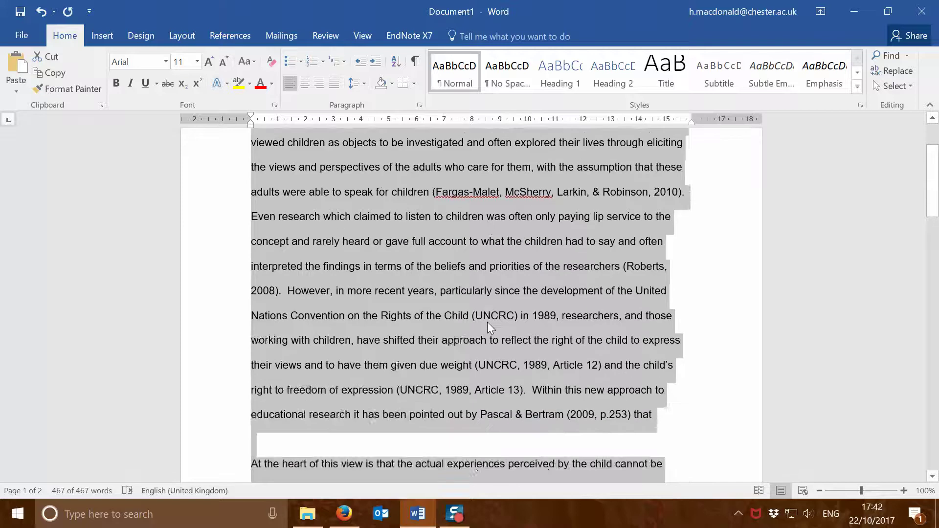
{"action": "scroll", "coordinate": [487, 321], "scroll_direction": "down", "scroll_amount": 6}
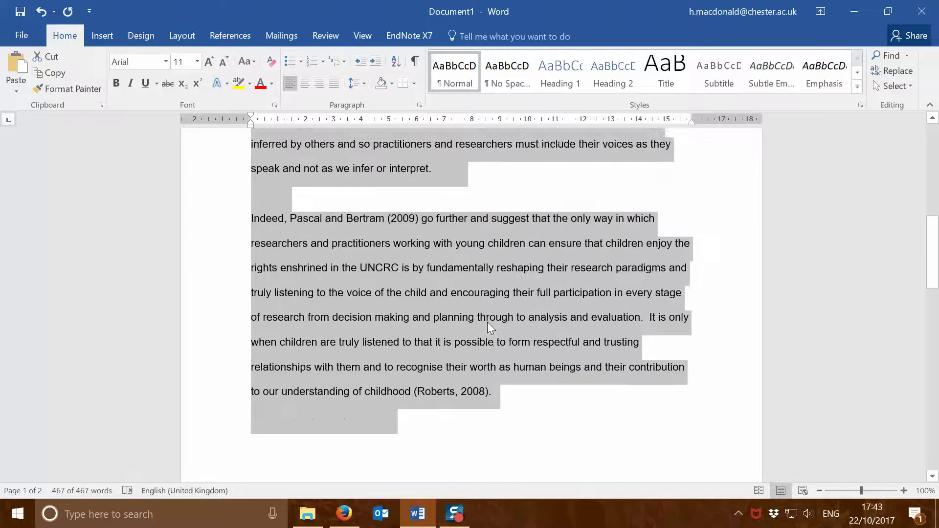
{"action": "scroll", "coordinate": [487, 322], "scroll_direction": "down", "scroll_amount": 2}
{"action": "scroll", "coordinate": [497, 345], "scroll_direction": "up", "scroll_amount": 5}
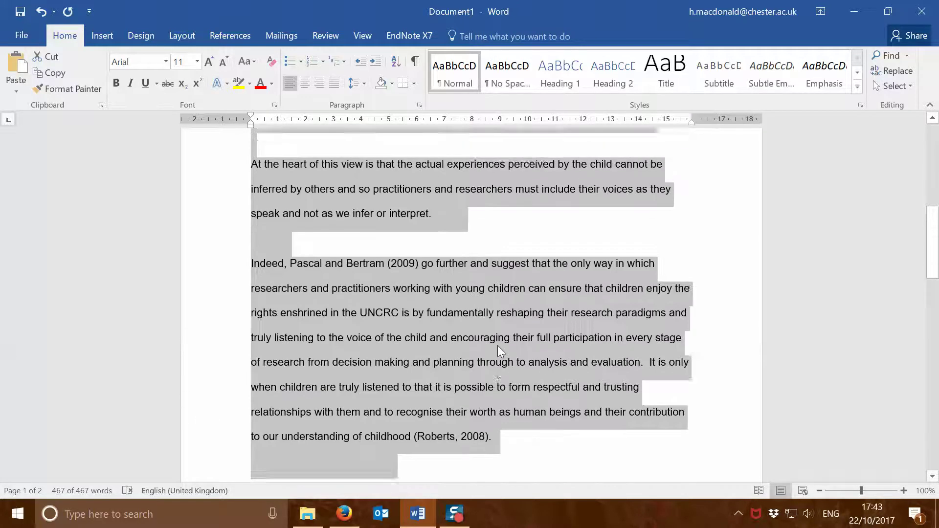
{"action": "scroll", "coordinate": [497, 345], "scroll_direction": "up", "scroll_amount": 2}
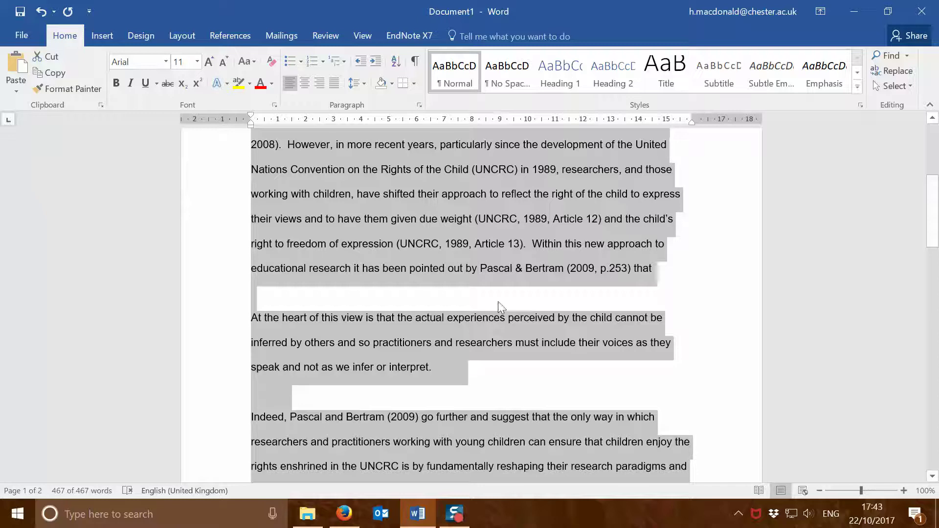
{"action": "left_click", "coordinate": [502, 287]}
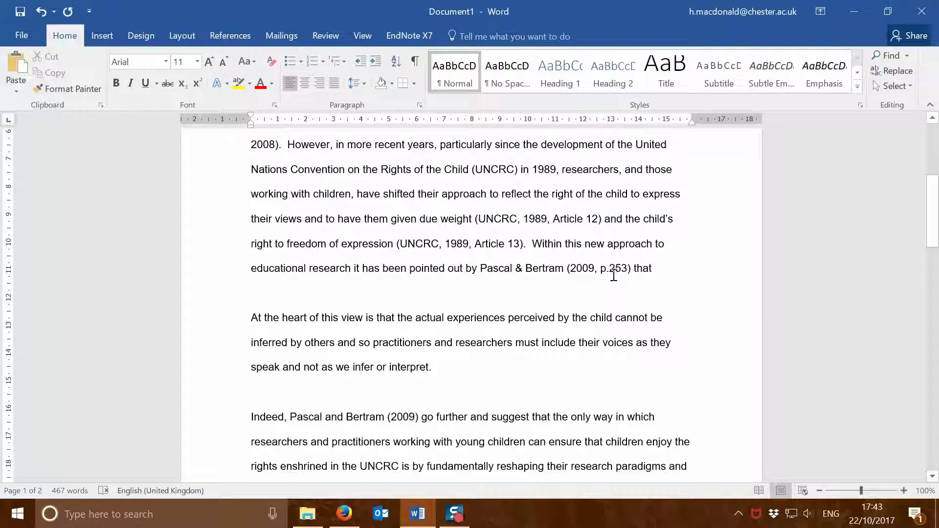
Step: Indent the "At the heart of this view" quotation about 1.5 cm left and 2 cm right, and remove the extra blank line below it
{"action": "left_click_drag", "start_coordinate": [442, 367], "coordinate": [251, 325]}
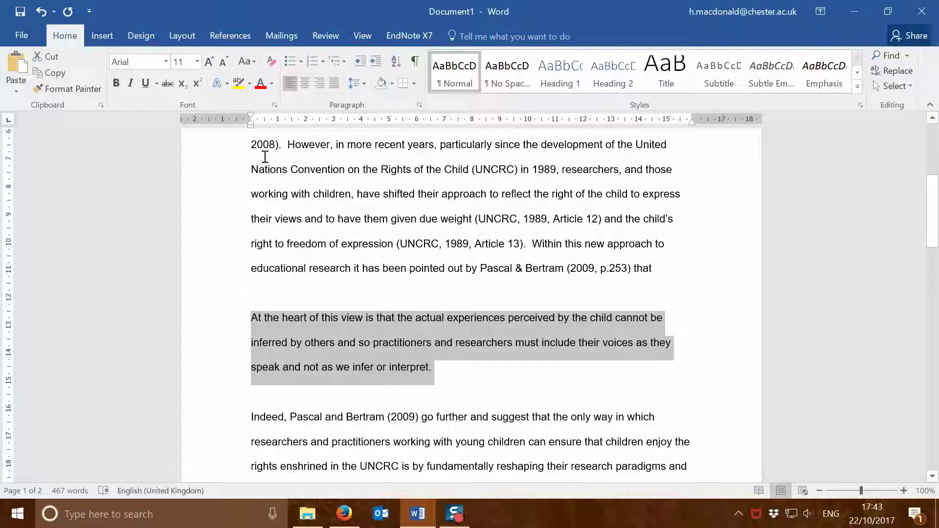
{"action": "left_click_drag", "start_coordinate": [251, 125], "coordinate": [292, 129]}
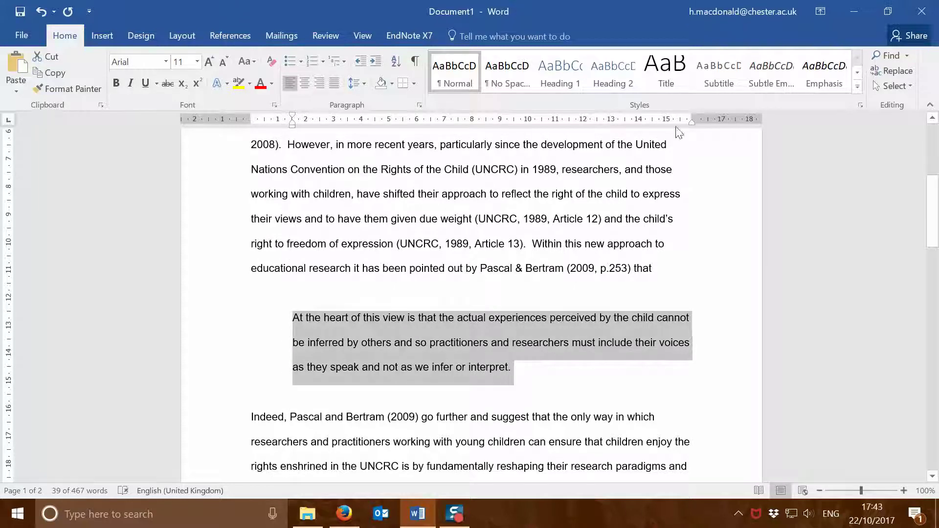
{"action": "left_click_drag", "start_coordinate": [692, 122], "coordinate": [638, 126]}
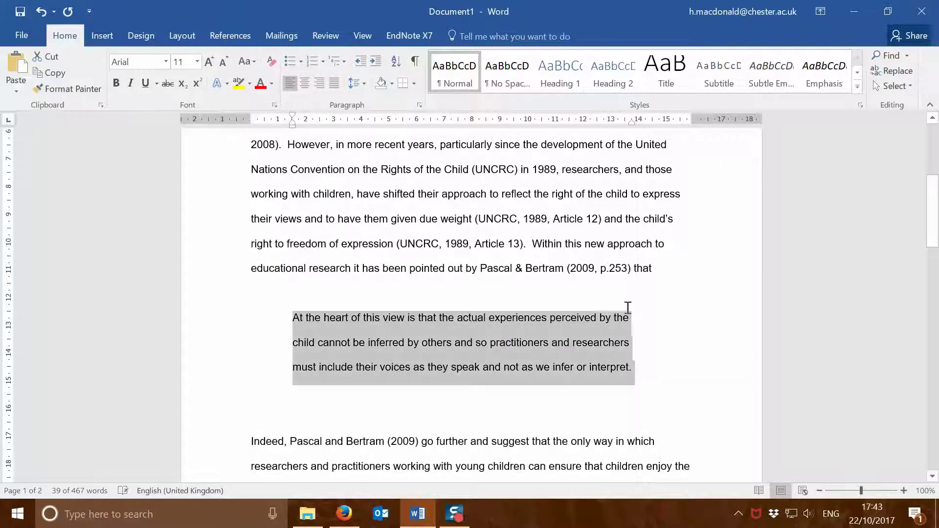
{"action": "left_click", "coordinate": [487, 396]}
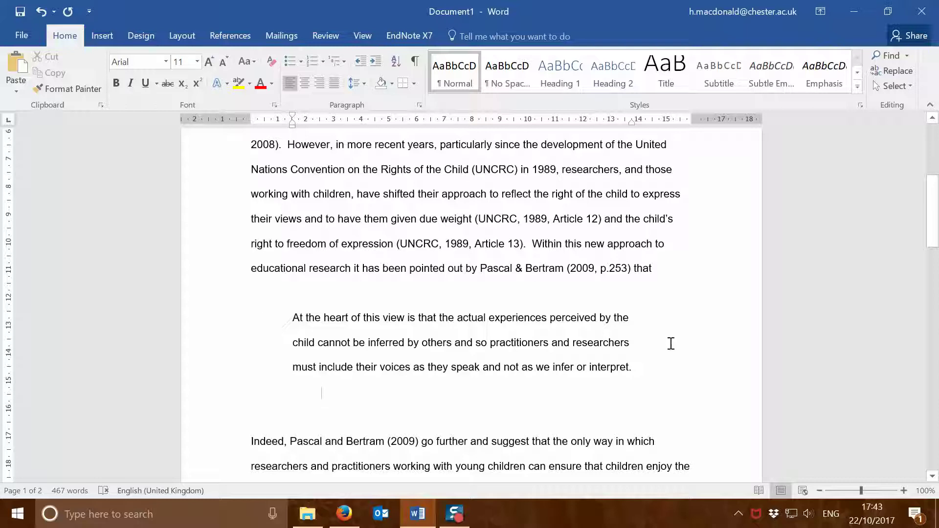
{"action": "key", "text": "BackSpace"}
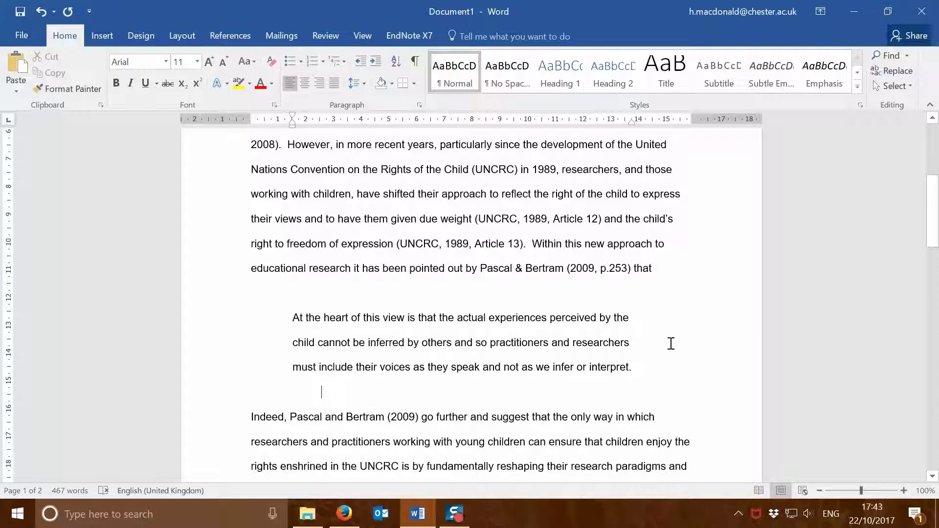
Step: Set the indented quotation's line spacing to 1.0 and insert a blank line after it
{"action": "left_click_drag", "start_coordinate": [620, 368], "coordinate": [292, 318]}
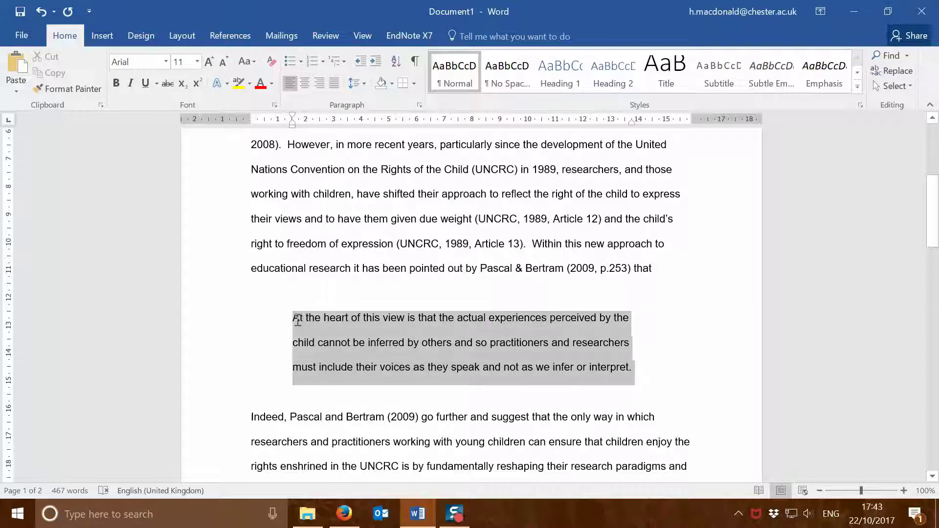
{"action": "left_click", "coordinate": [359, 84]}
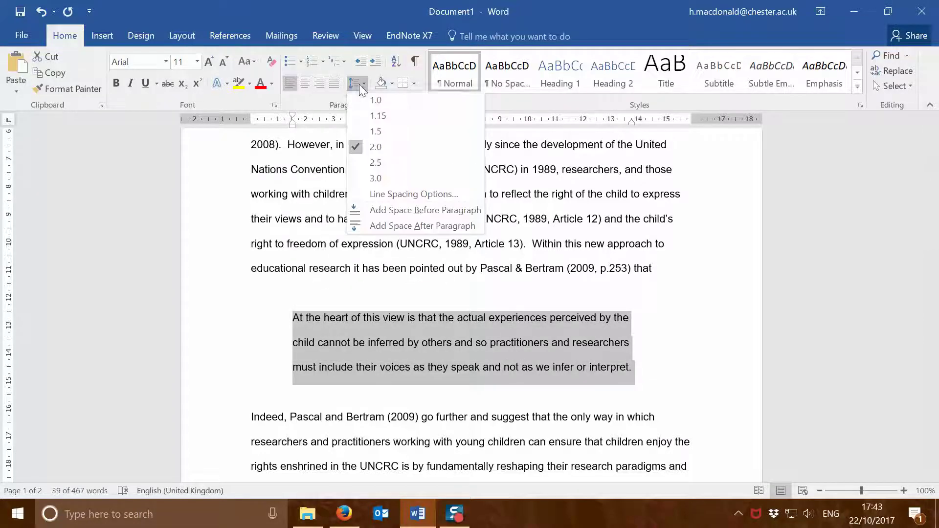
{"action": "left_click", "coordinate": [402, 101]}
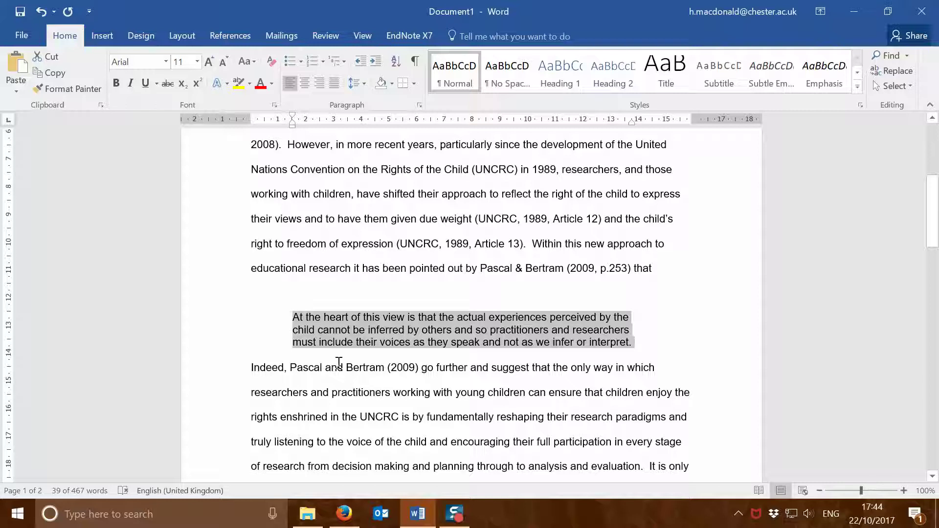
{"action": "left_click", "coordinate": [636, 349]}
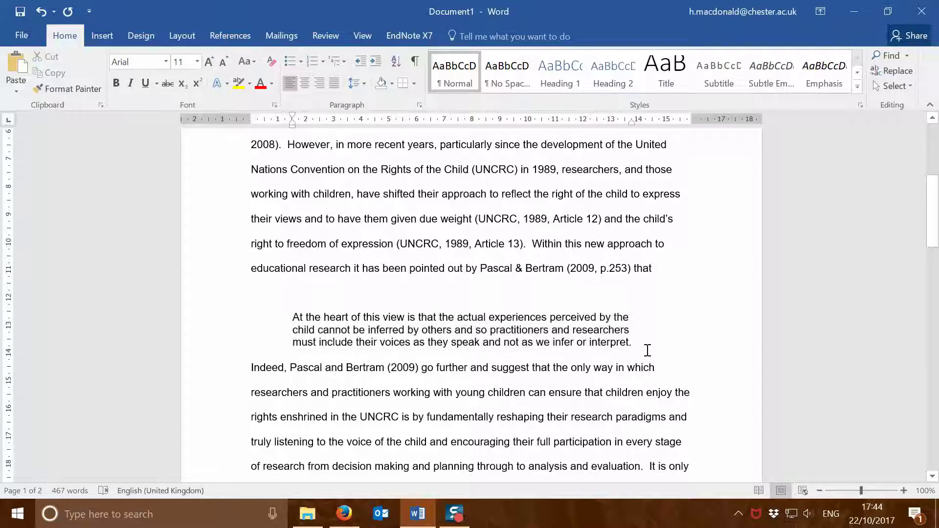
{"action": "key", "text": "Return"}
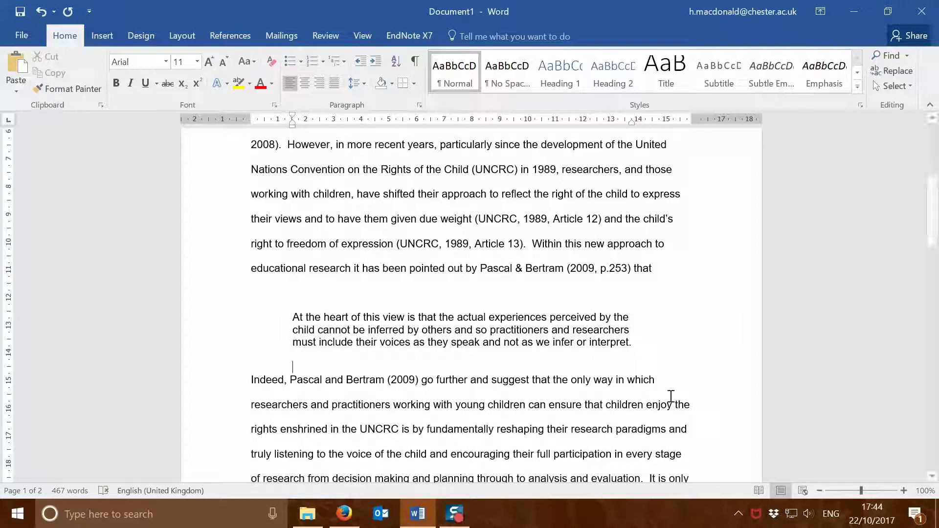
{"action": "left_click", "coordinate": [587, 430]}
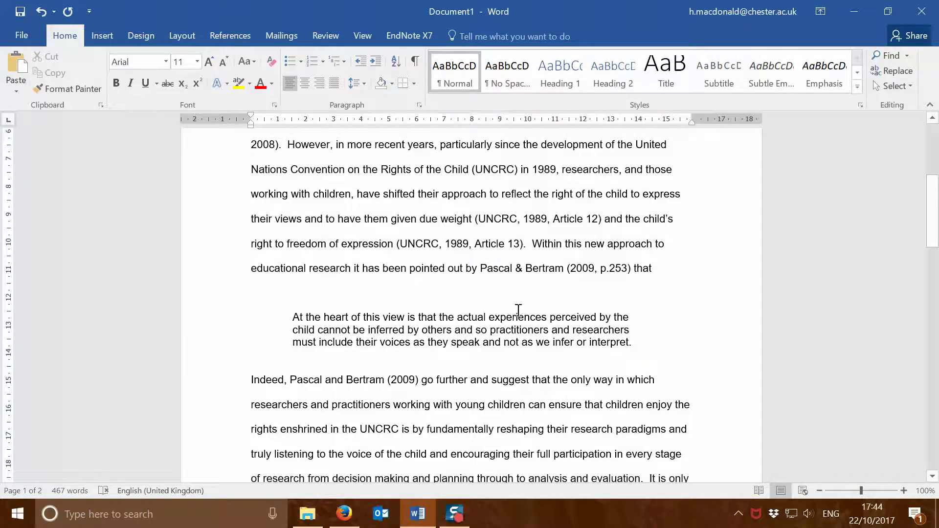
Step: Add the heading "References" above the first entry of the reference list on page 2, followed by a blank line
{"action": "scroll", "coordinate": [518, 308], "scroll_direction": "down", "scroll_amount": 8}
{"action": "scroll", "coordinate": [527, 316], "scroll_direction": "down", "scroll_amount": 9}
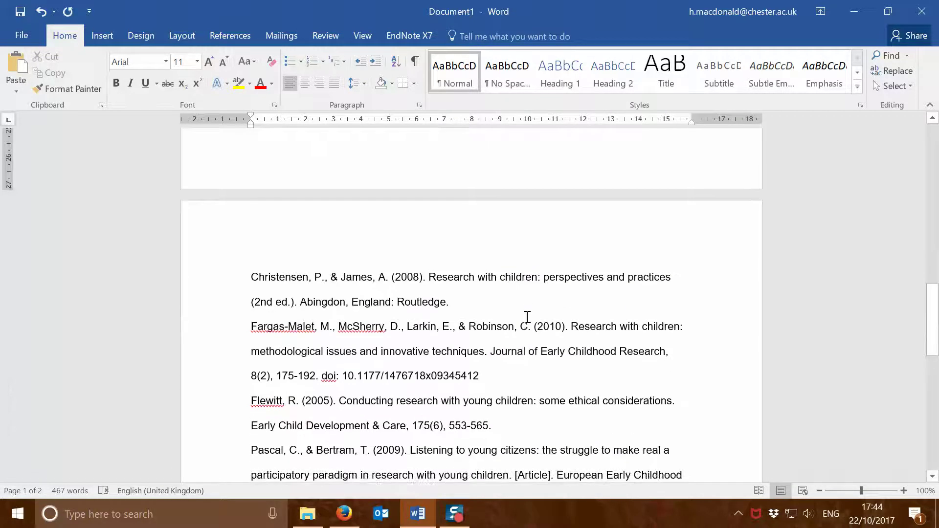
{"action": "scroll", "coordinate": [527, 317], "scroll_direction": "up", "scroll_amount": 3}
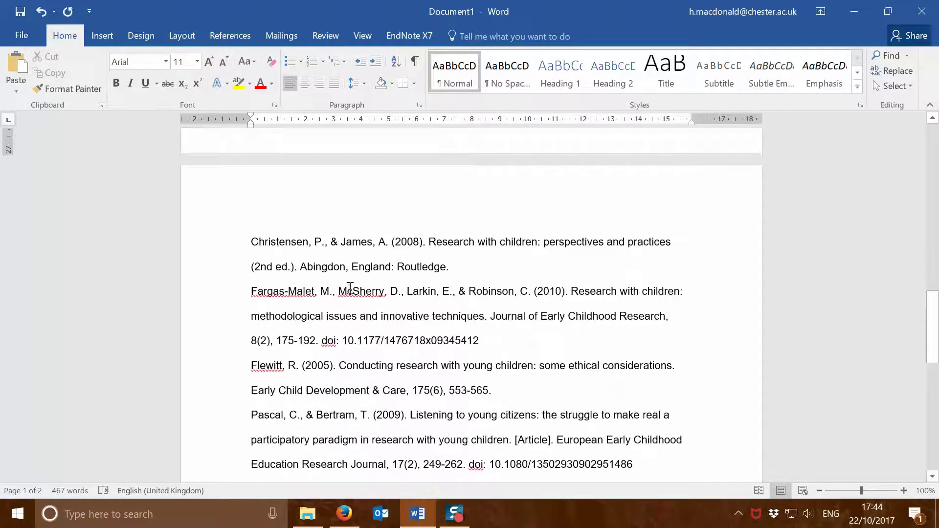
{"action": "left_click", "coordinate": [249, 241]}
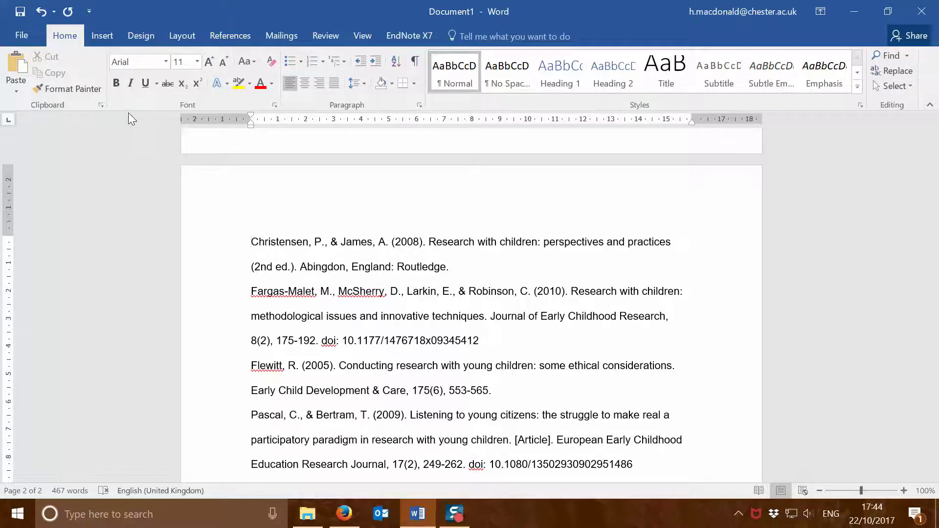
{"action": "scroll", "coordinate": [310, 310], "scroll_direction": "up", "scroll_amount": 13}
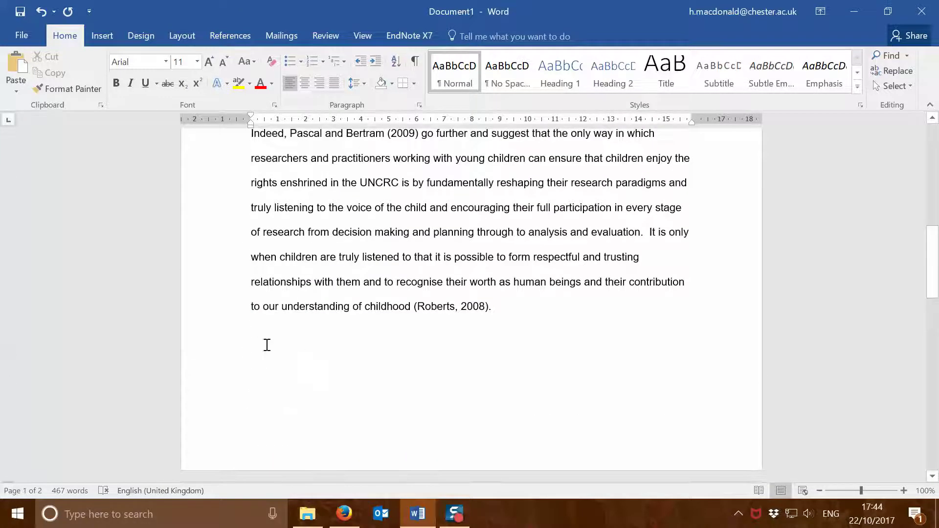
{"action": "scroll", "coordinate": [274, 345], "scroll_direction": "down", "scroll_amount": 7}
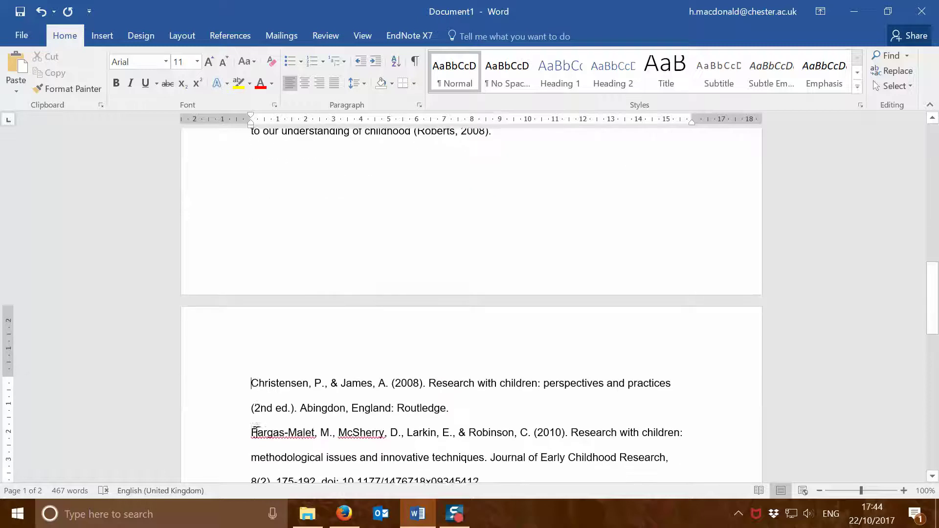
{"action": "type", "text": "Referenc"}
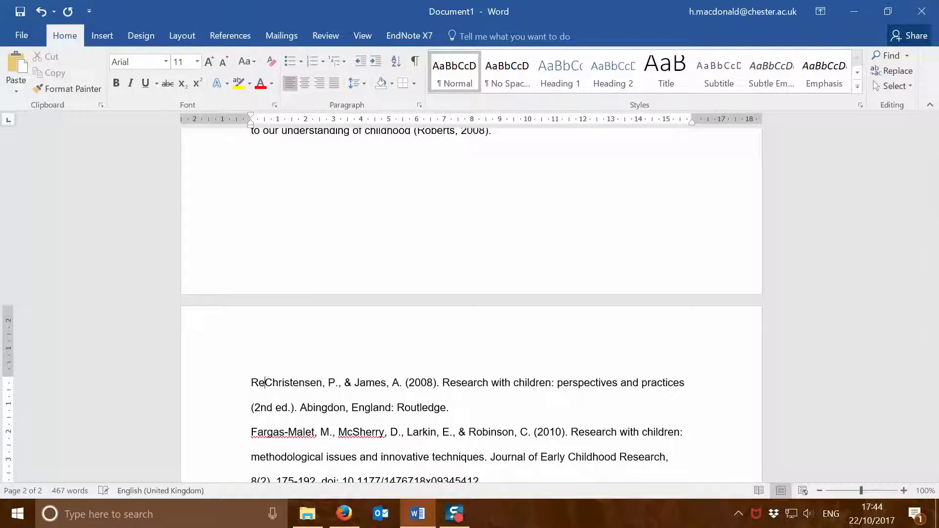
{"action": "type", "text": "e"}
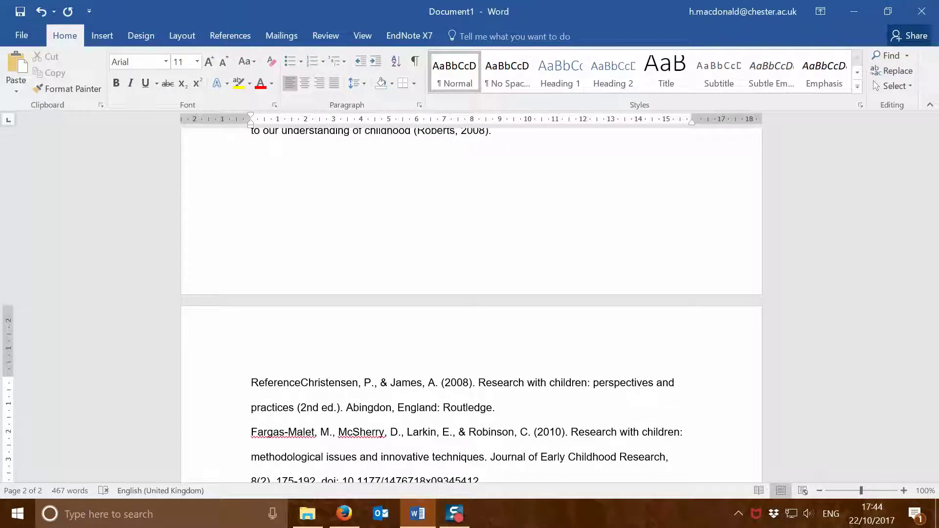
{"action": "type", "text": "s"}
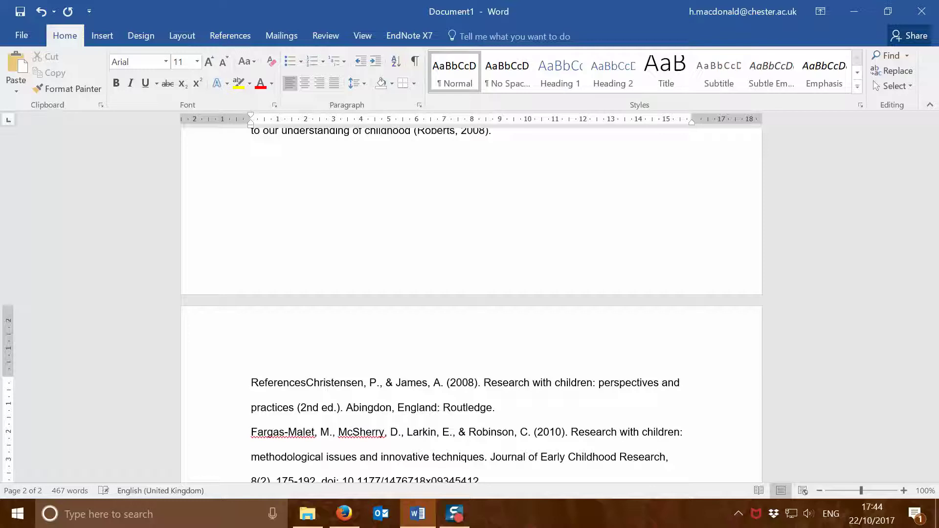
{"action": "key", "text": "Return"}
{"action": "key", "text": "Return"}
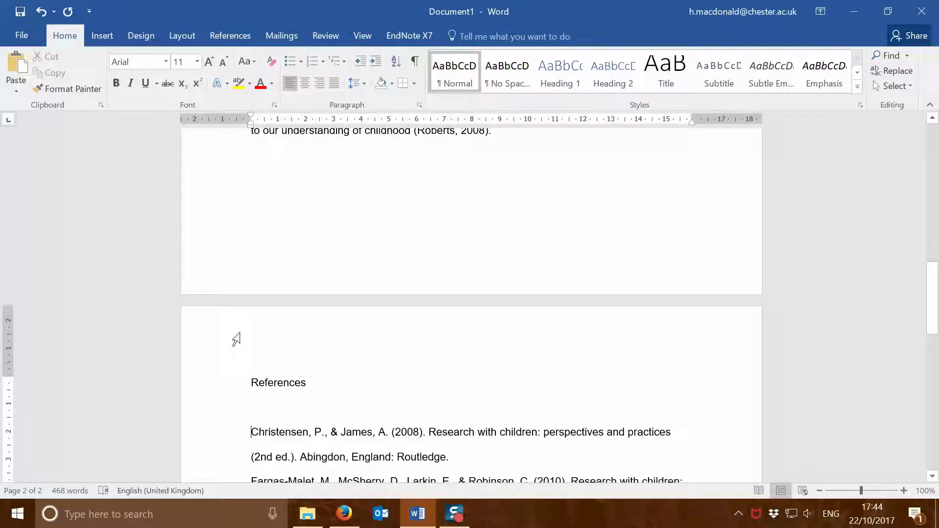
{"action": "scroll", "coordinate": [353, 318], "scroll_direction": "down", "scroll_amount": 3}
{"action": "scroll", "coordinate": [356, 334], "scroll_direction": "down", "scroll_amount": 1}
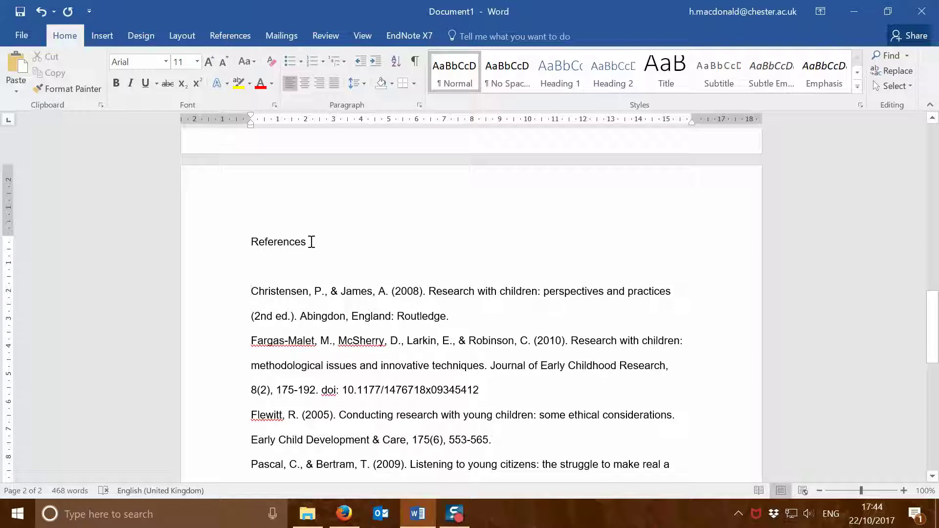
Step: Underline the "References" heading above the reference list
{"action": "left_click_drag", "start_coordinate": [308, 242], "coordinate": [248, 242]}
{"action": "key", "text": "ctrl+u"}
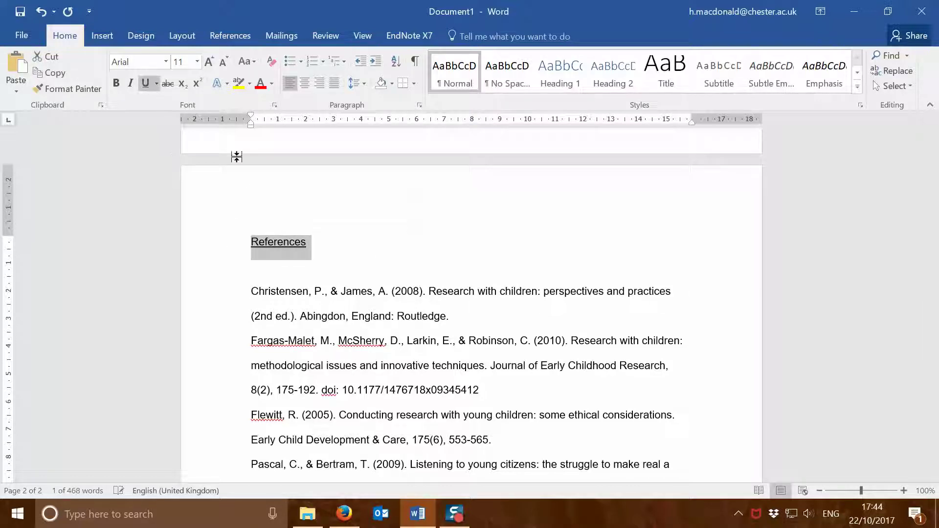
{"action": "left_click", "coordinate": [430, 264]}
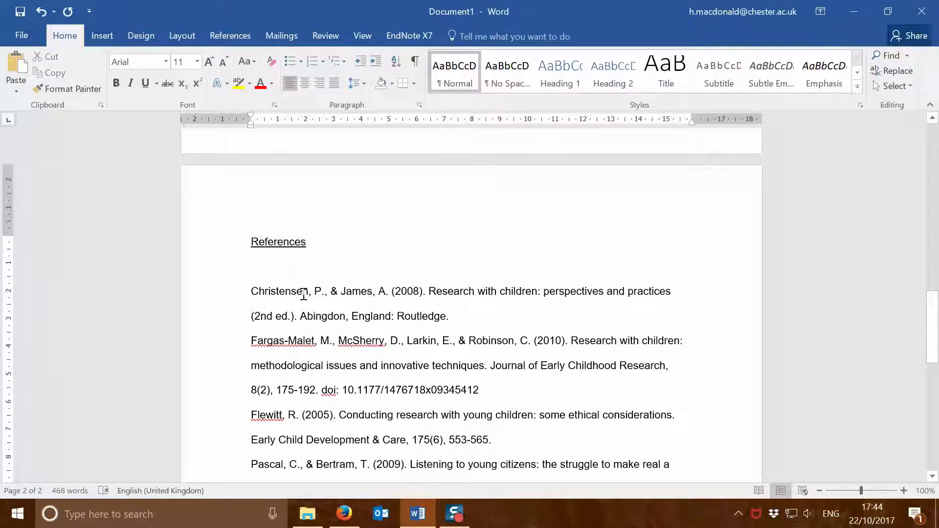
Step: Give every entry in the reference list a hanging indent of about 1.5 cm, with the first lines at the left margin
{"action": "scroll", "coordinate": [299, 306], "scroll_direction": "down", "scroll_amount": 2}
{"action": "scroll", "coordinate": [295, 310], "scroll_direction": "down", "scroll_amount": 3}
{"action": "scroll", "coordinate": [331, 405], "scroll_direction": "up", "scroll_amount": 2}
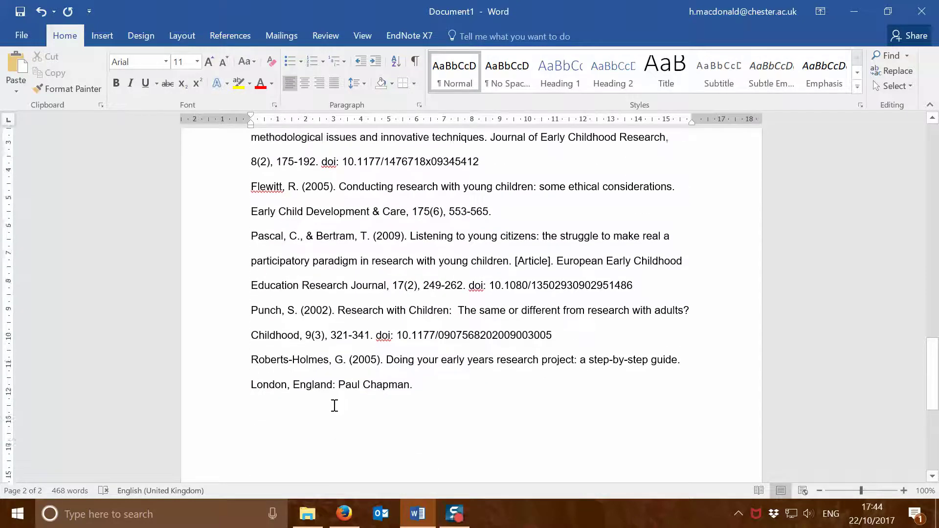
{"action": "scroll", "coordinate": [271, 237], "scroll_direction": "up", "scroll_amount": 2}
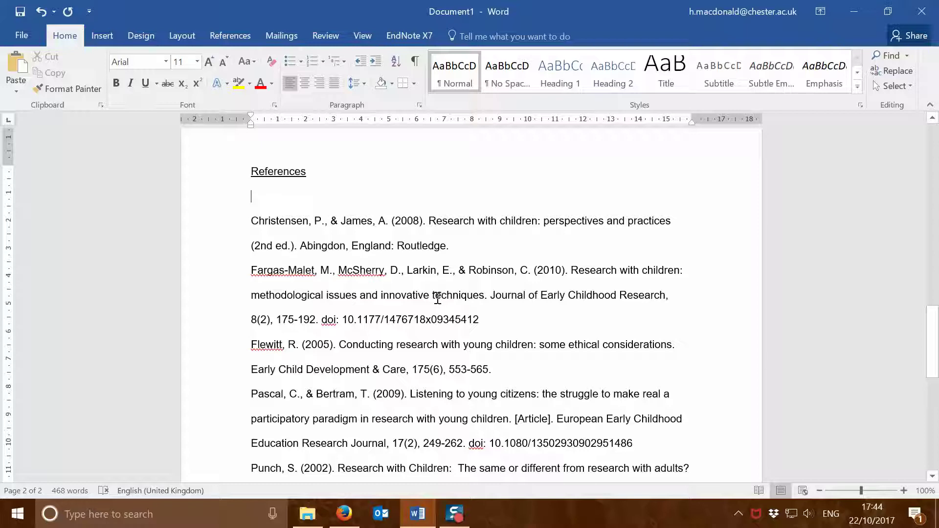
{"action": "scroll", "coordinate": [437, 298], "scroll_direction": "down", "scroll_amount": 4}
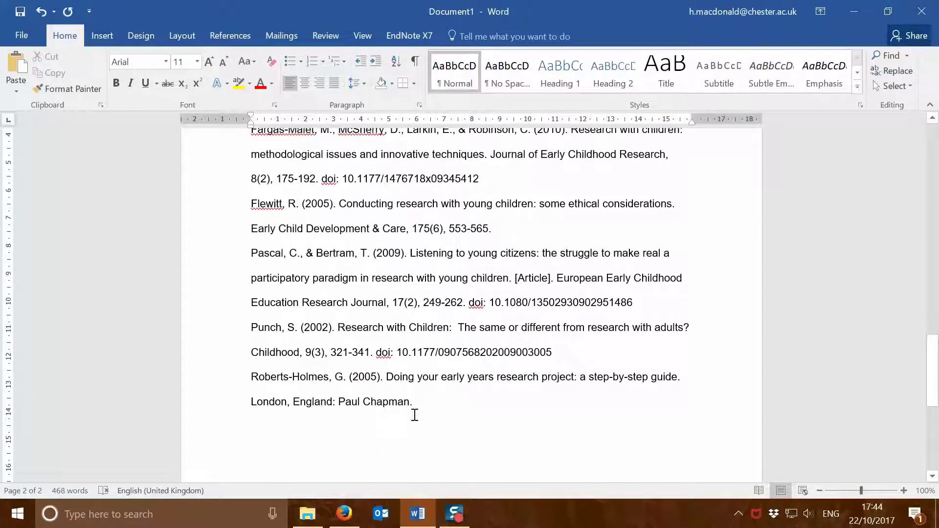
{"action": "left_click_drag", "start_coordinate": [415, 405], "coordinate": [252, 278]}
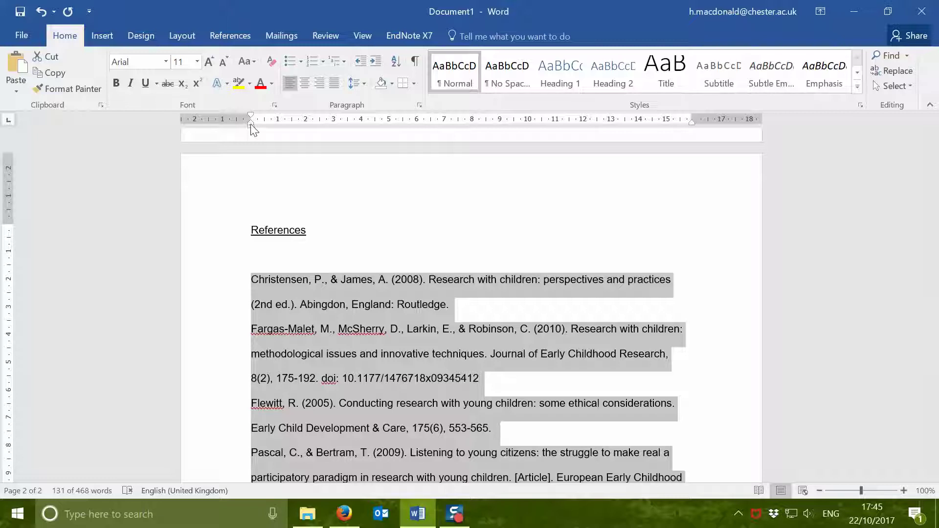
{"action": "left_click_drag", "start_coordinate": [252, 130], "coordinate": [298, 129]}
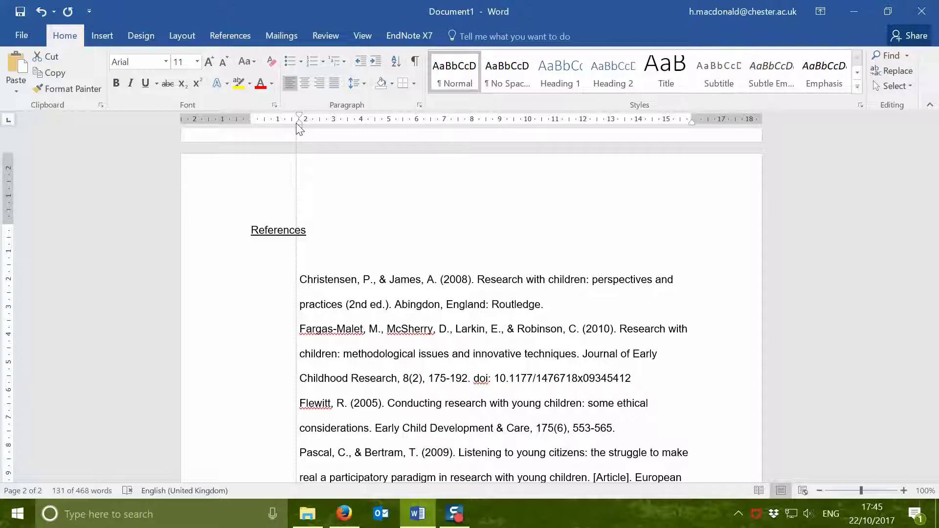
{"action": "left_click_drag", "start_coordinate": [298, 129], "coordinate": [293, 129]}
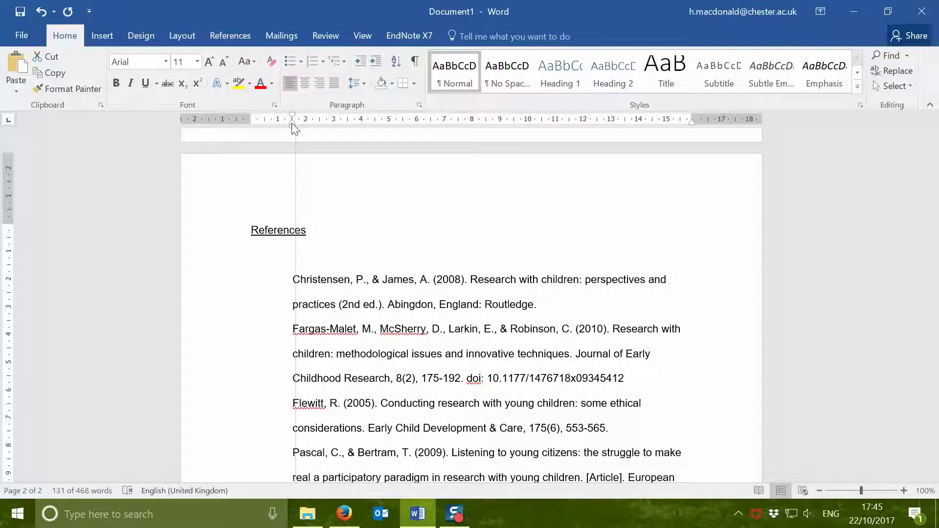
{"action": "mouse_move", "coordinate": [293, 128]}
{"action": "left_mouse_down"}
{"action": "mouse_move", "coordinate": [293, 120]}
{"action": "mouse_move", "coordinate": [252, 118]}
{"action": "left_mouse_up"}
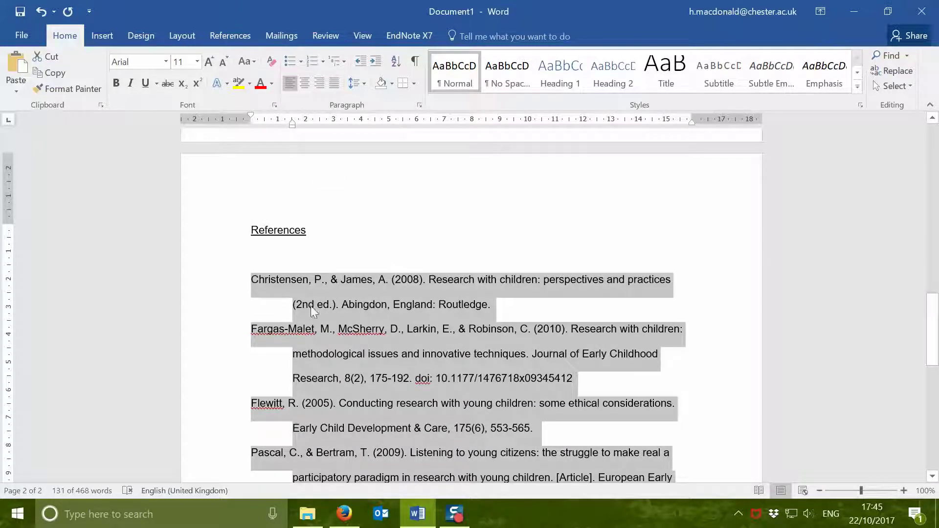
Step: Check the hanging indents through the whole reference list, from the first entry to the last
{"action": "scroll", "coordinate": [266, 419], "scroll_direction": "down", "scroll_amount": 3}
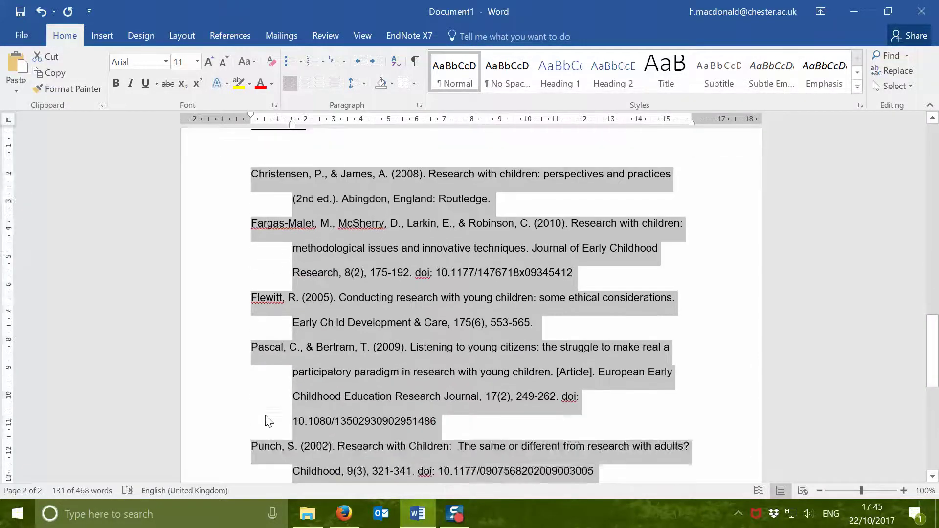
{"action": "scroll", "coordinate": [268, 422], "scroll_direction": "up", "scroll_amount": 3}
{"action": "left_click", "coordinate": [255, 279]}
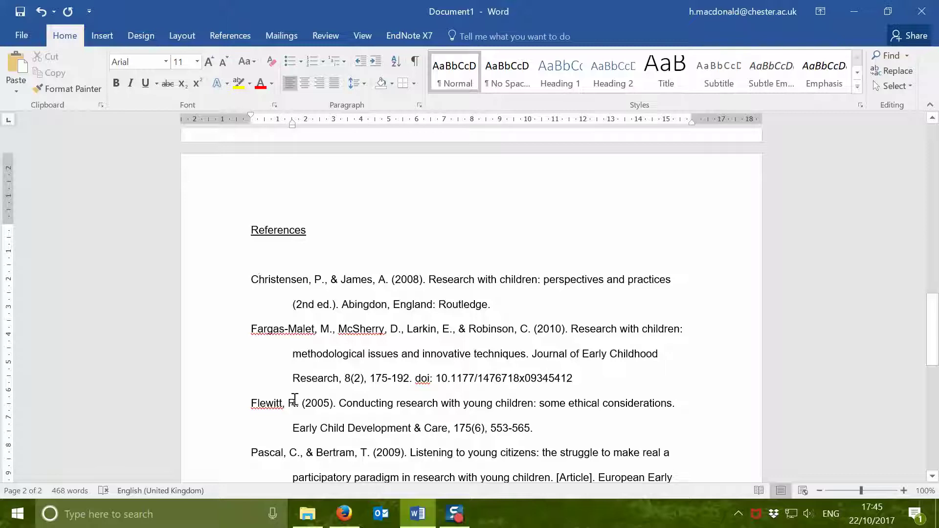
{"action": "scroll", "coordinate": [295, 407], "scroll_direction": "down", "scroll_amount": 3}
{"action": "scroll", "coordinate": [295, 409], "scroll_direction": "down", "scroll_amount": 2}
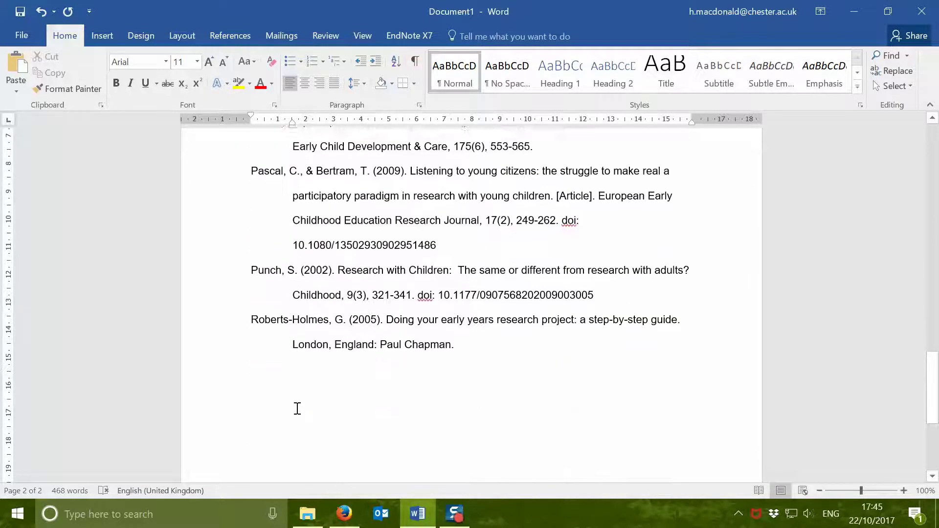
{"action": "scroll", "coordinate": [289, 406], "scroll_direction": "up", "scroll_amount": 1}
{"action": "scroll", "coordinate": [259, 305], "scroll_direction": "up", "scroll_amount": 4}
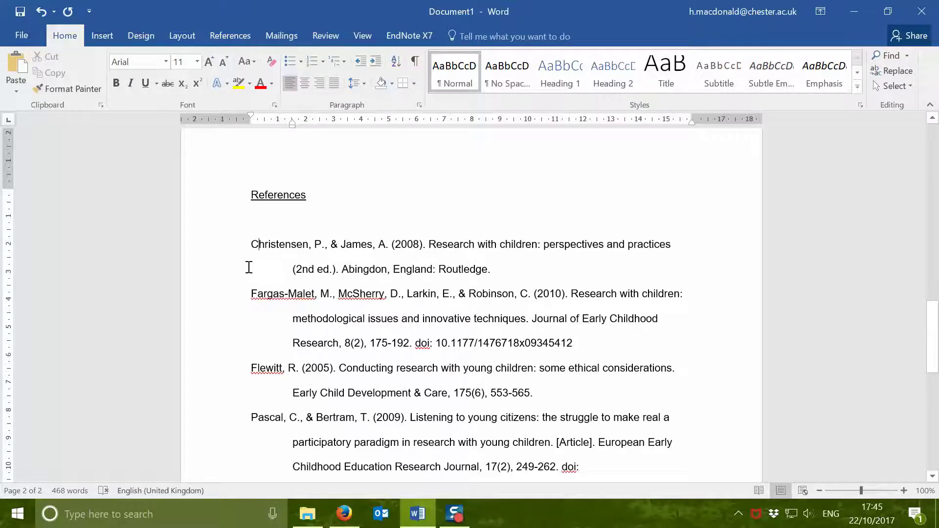
{"action": "scroll", "coordinate": [247, 266], "scroll_direction": "down", "scroll_amount": 3}
{"action": "scroll", "coordinate": [230, 337], "scroll_direction": "down", "scroll_amount": 4}
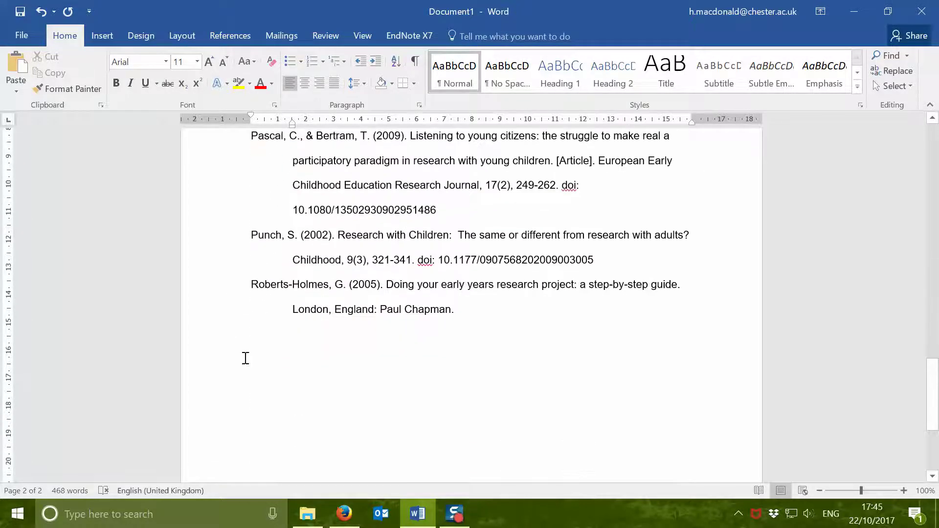
{"action": "scroll", "coordinate": [245, 356], "scroll_direction": "up", "scroll_amount": 3}
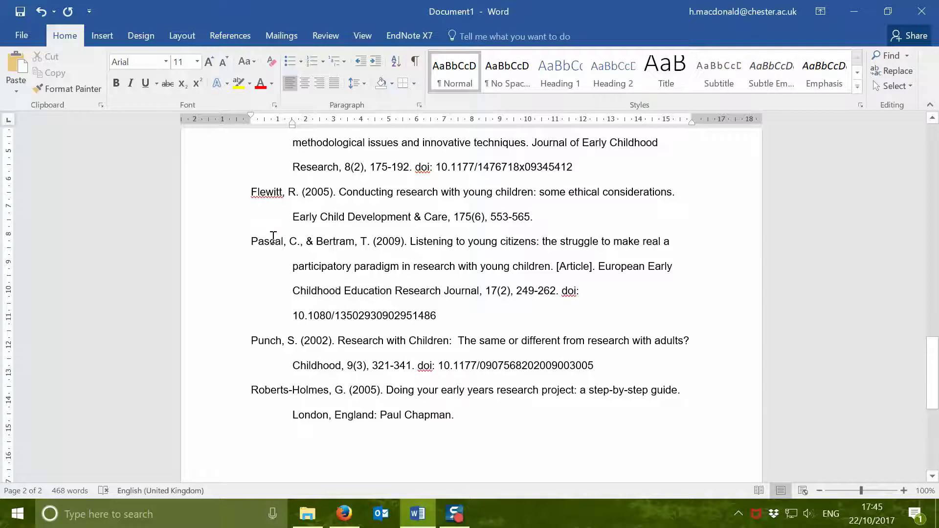
{"action": "scroll", "coordinate": [216, 417], "scroll_direction": "up", "scroll_amount": 2}
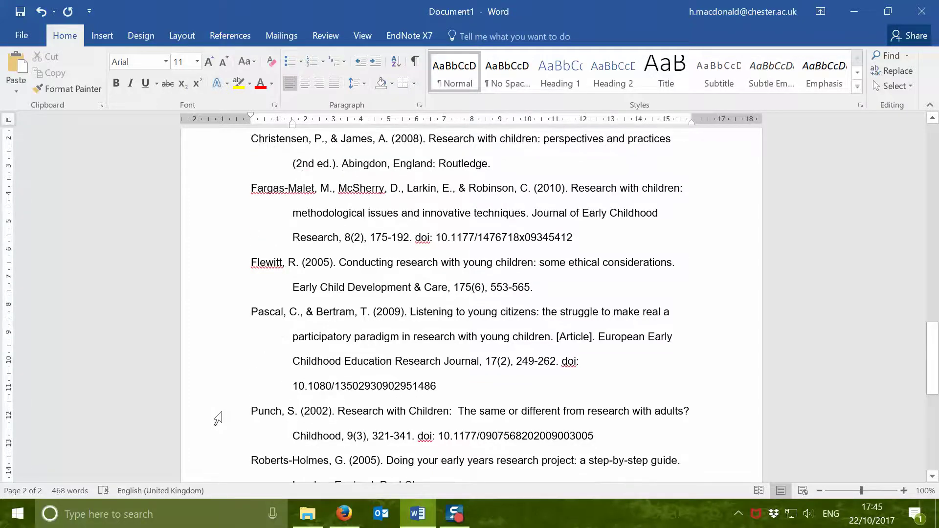
{"action": "scroll", "coordinate": [218, 418], "scroll_direction": "up", "scroll_amount": 3}
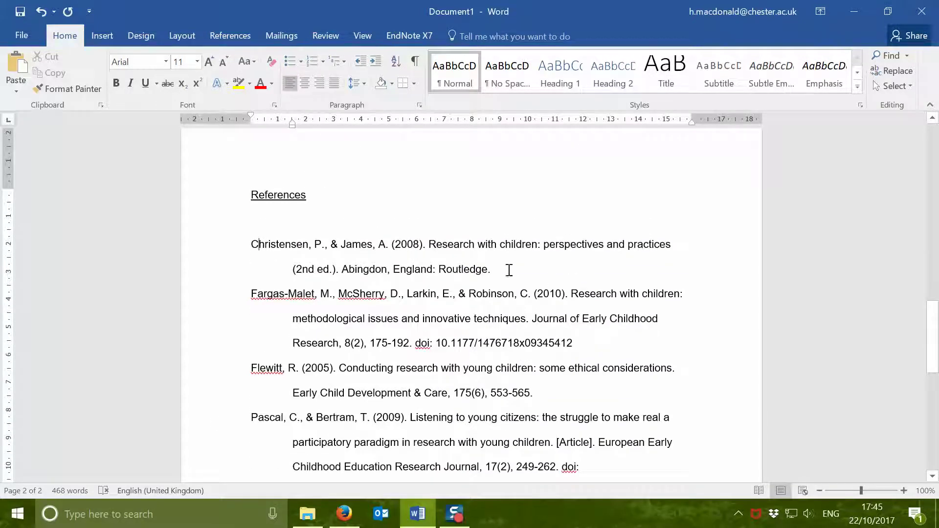
Step: Italicise "Research with children: perspectives and practices" in the first reference and "Journal of Early Childhood" in the second
{"action": "left_click_drag", "start_coordinate": [430, 244], "coordinate": [648, 245]}
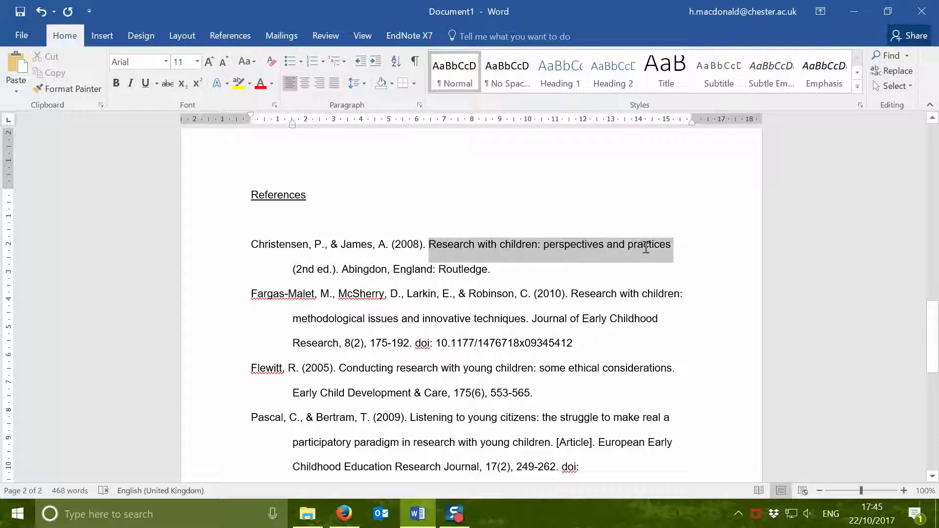
{"action": "left_click", "coordinate": [131, 86]}
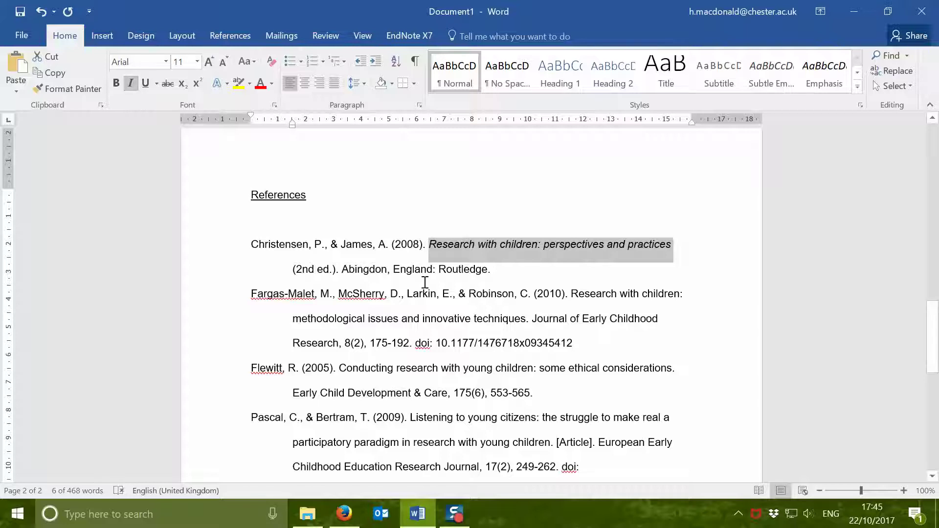
{"action": "left_click_drag", "start_coordinate": [533, 318], "coordinate": [658, 321]}
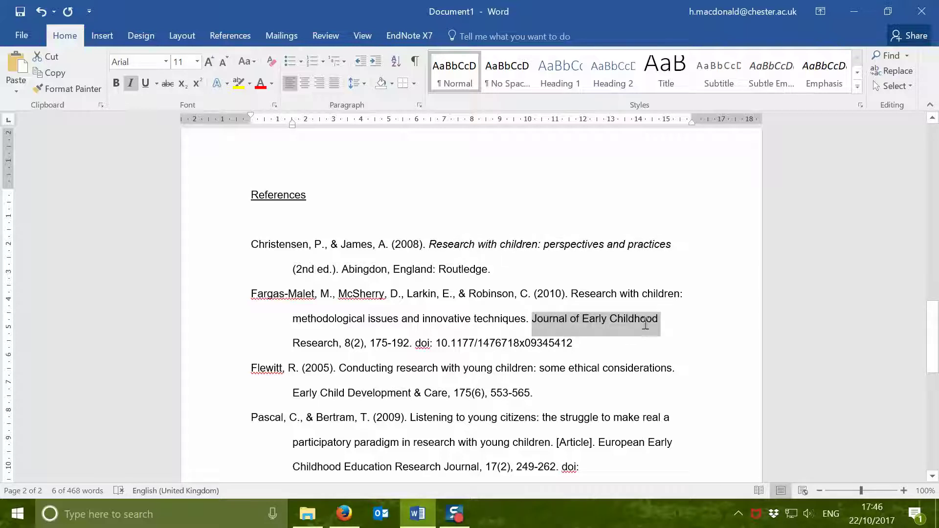
{"action": "left_click", "coordinate": [130, 86]}
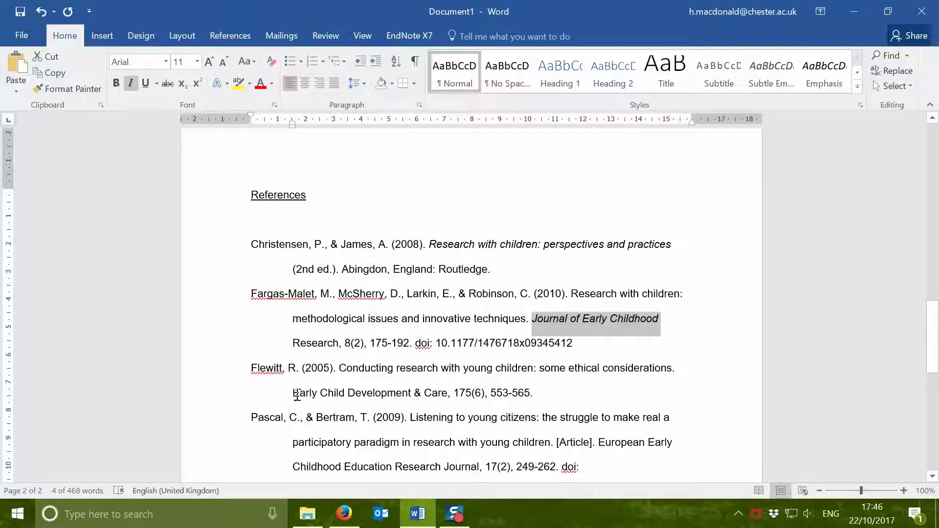
Step: Italicise the journal titles "Early Child Development & Care" and "European Early Childhood Education Research Journal" in the third and fourth references
{"action": "left_click_drag", "start_coordinate": [293, 393], "coordinate": [447, 394]}
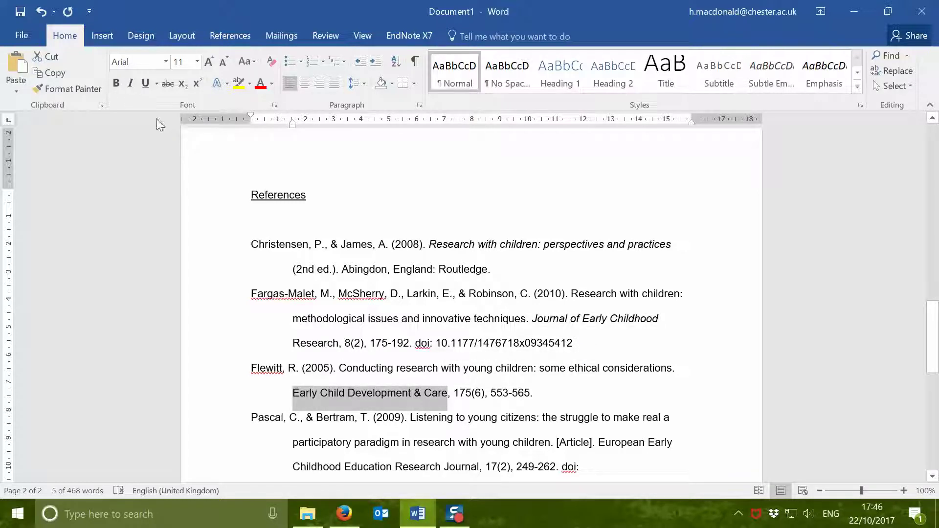
{"action": "left_click", "coordinate": [130, 83]}
{"action": "scroll", "coordinate": [319, 369], "scroll_direction": "down", "scroll_amount": 2}
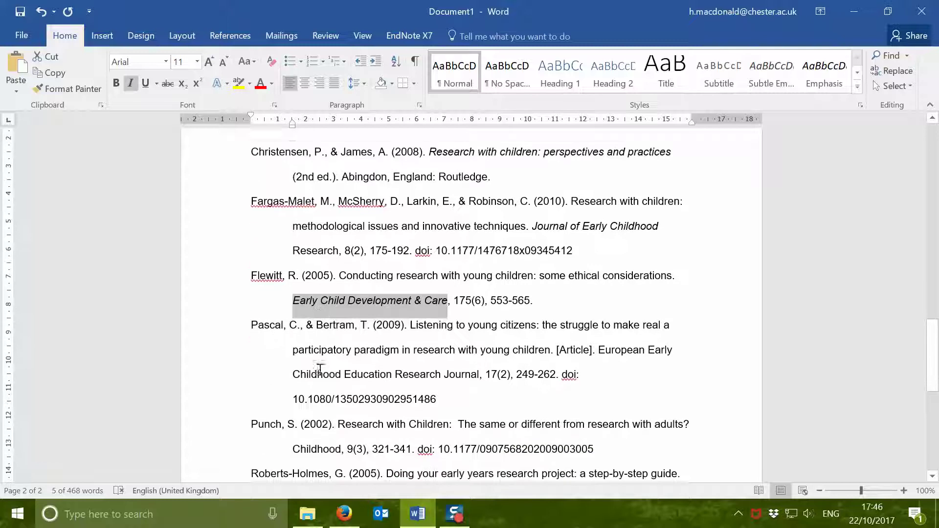
{"action": "left_click_drag", "start_coordinate": [598, 336], "coordinate": [480, 362]}
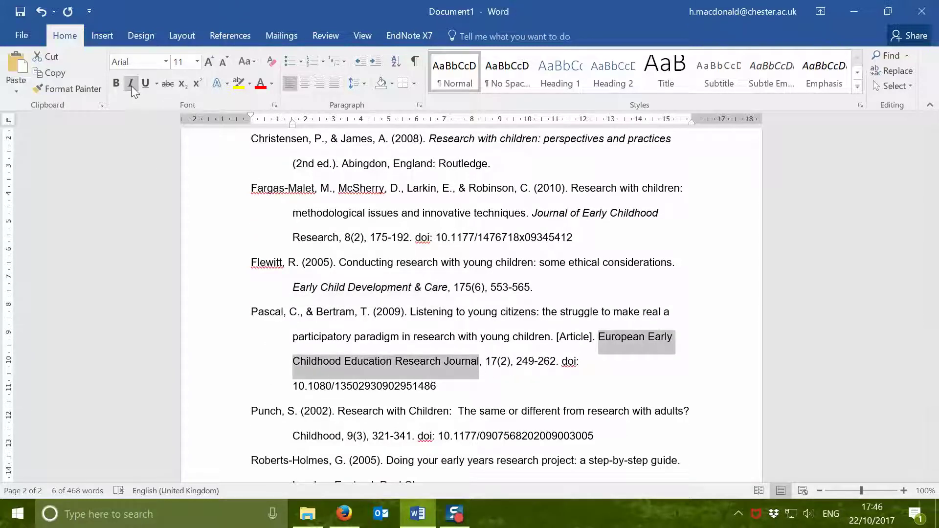